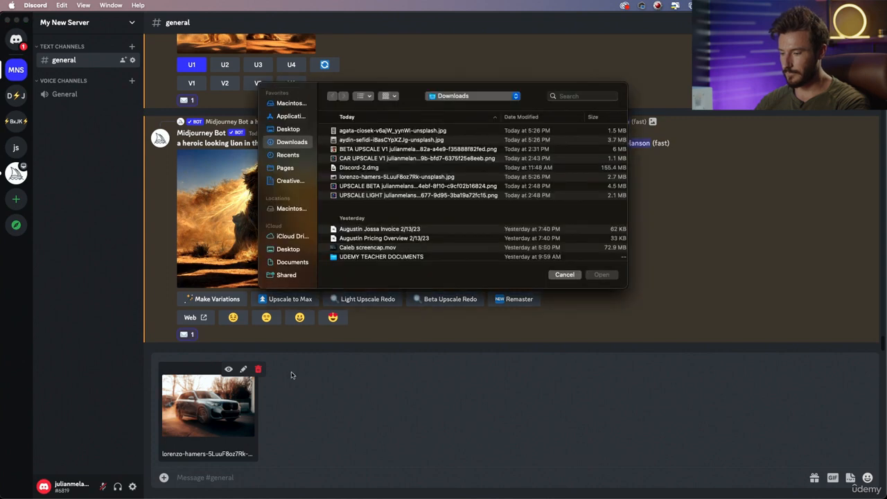
Preview the downloaded palm tree and many-armed woman photos, attach the woman photo alongside the car, and post both images in the general channel.
{"action": "left_click", "coordinate": [363, 131]}
{"action": "key", "text": "space"}
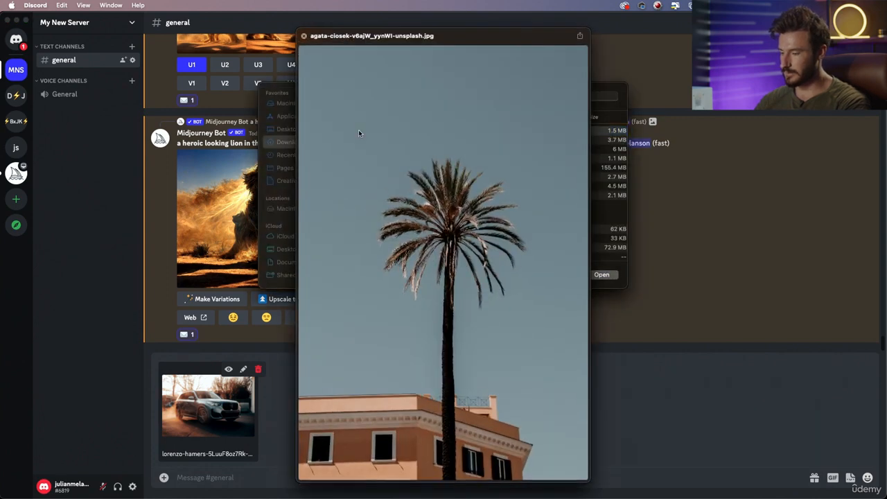
{"action": "key", "text": "space"}
{"action": "key", "text": "Down"}
{"action": "key", "text": "space"}
{"action": "key", "text": "space"}
{"action": "key", "text": "Return"}
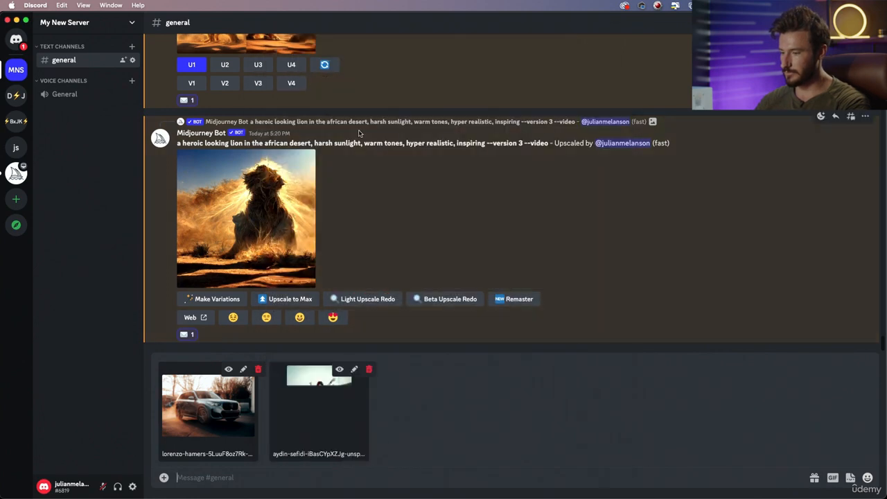
{"action": "key", "text": "Return"}
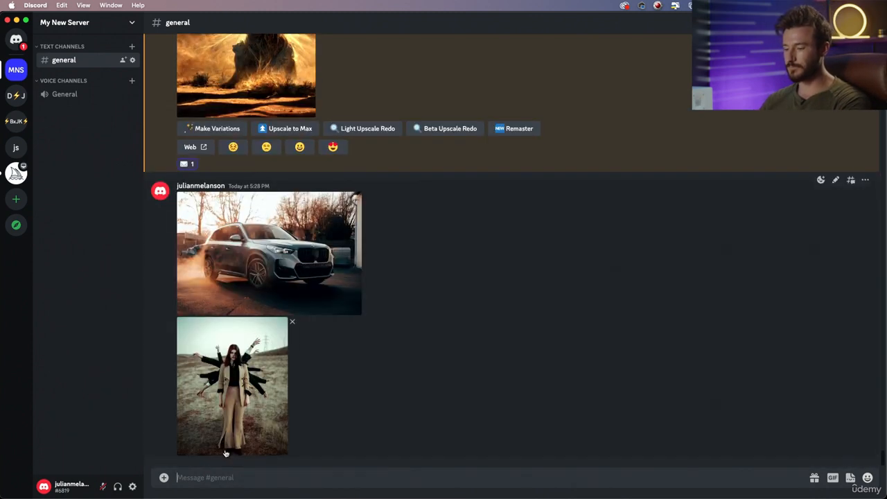
Start an /imagine prompt with the posted car photo's link, followed by a comma.
{"action": "type", "text": "/im"}
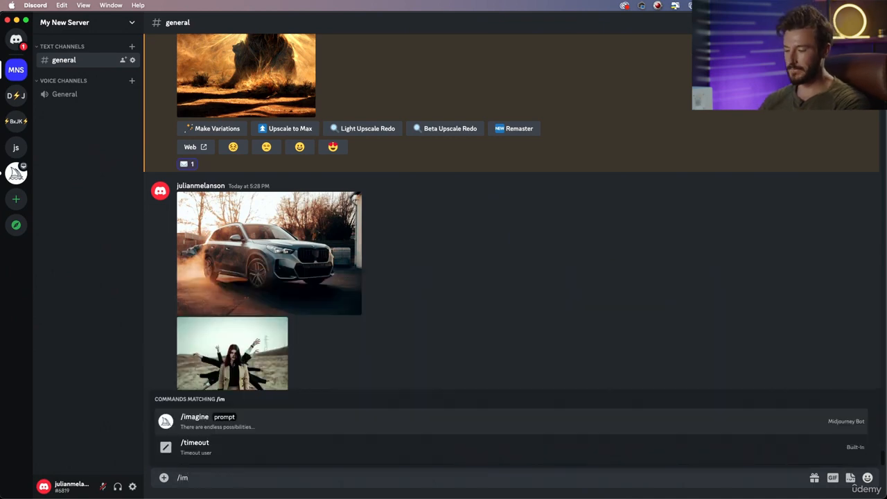
{"action": "left_click", "coordinate": [201, 425]}
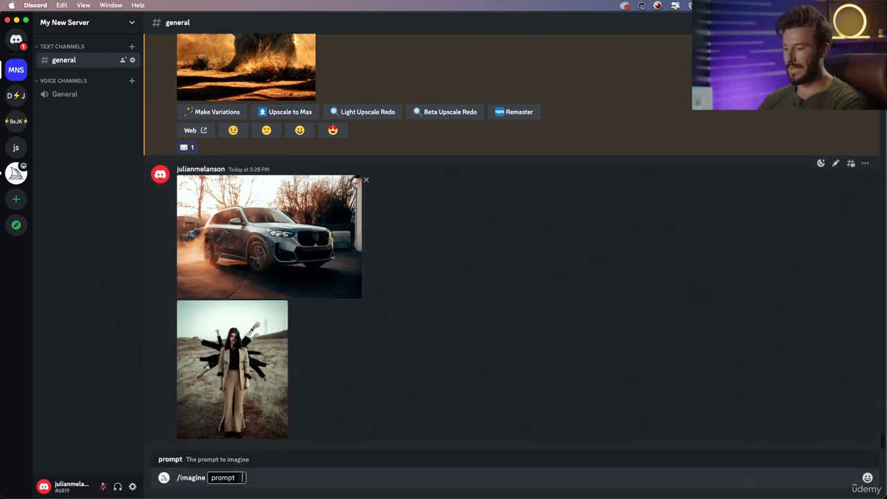
{"action": "left_click_drag", "start_coordinate": [273, 233], "coordinate": [241, 479]}
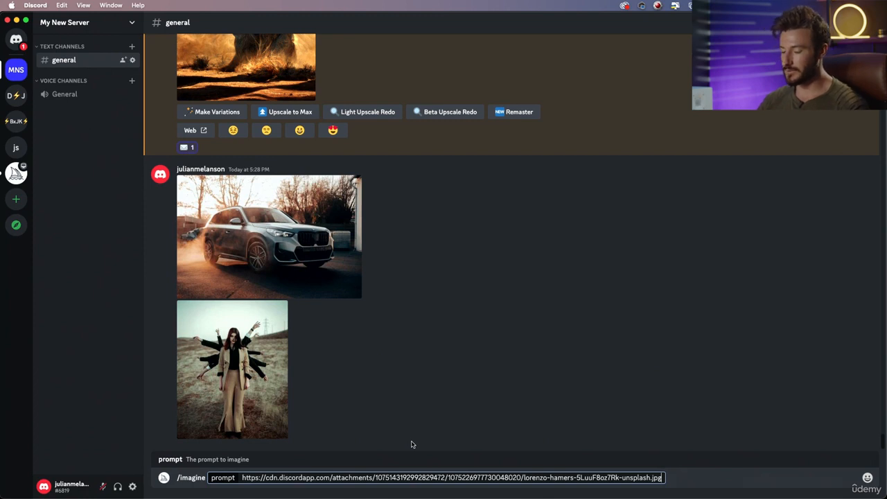
{"action": "type", "text": ","}
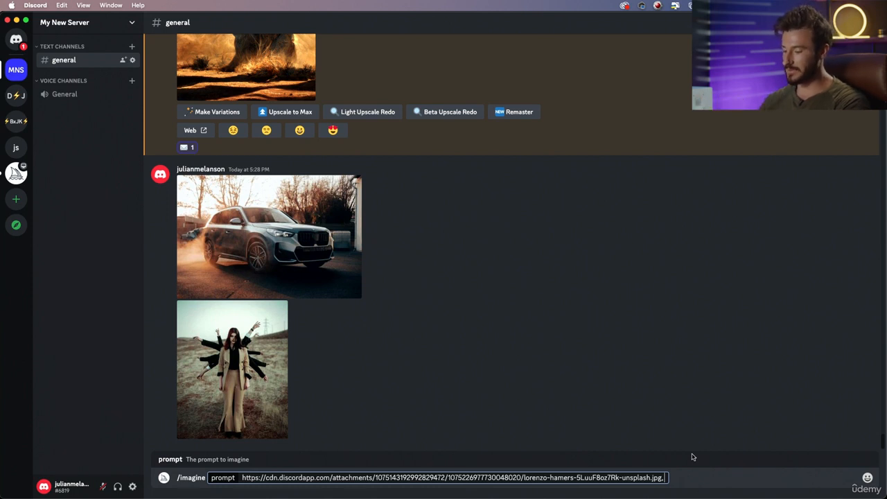
Add "futuristic, multi colored vibrance, on the moon" after the car photo's link and submit the prompt.
{"action": "type", "text": "fu"}
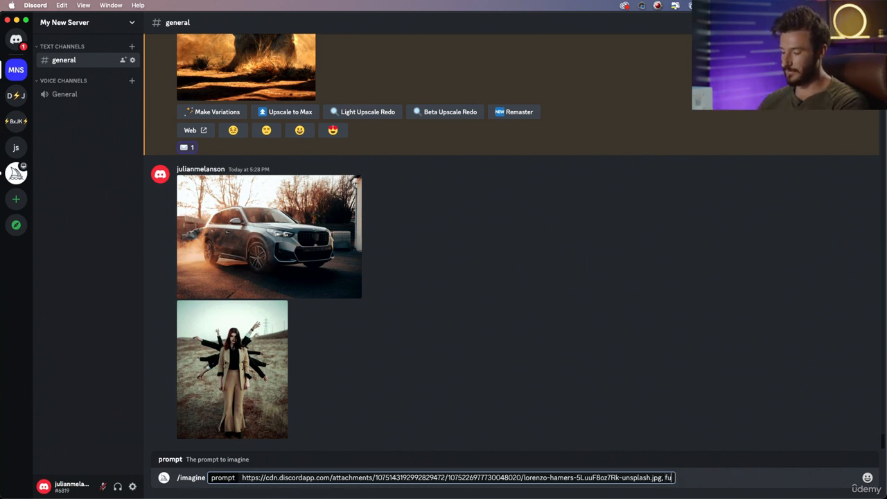
{"action": "type", "text": "turistic"}
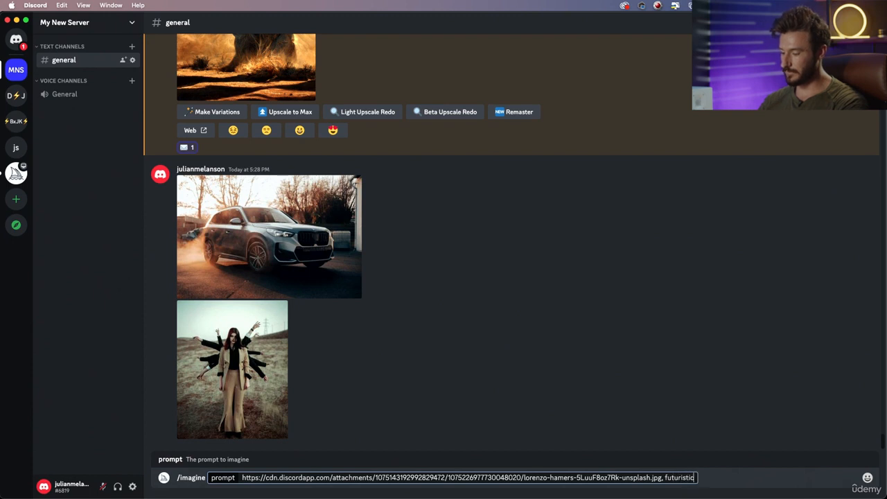
{"action": "type", "text": ", milt"}
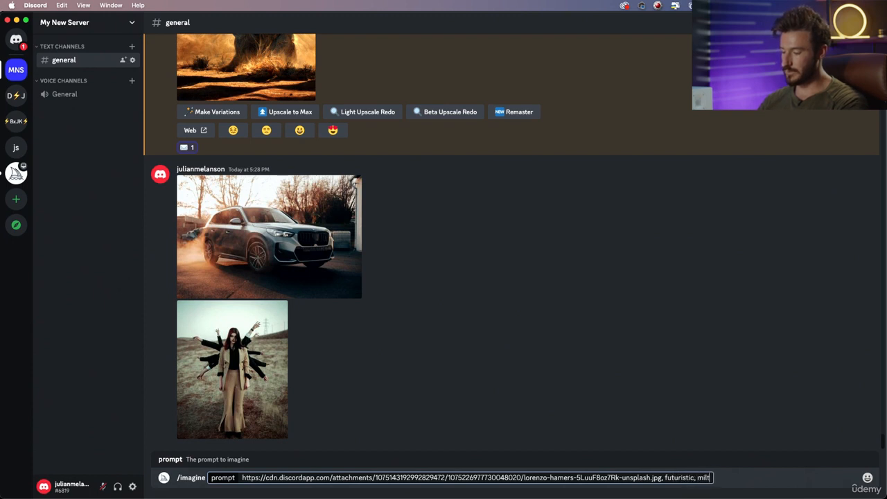
{"action": "key", "text": "BackSpace"}
{"action": "key", "text": "BackSpace"}
{"action": "key", "text": "BackSpace"}
{"action": "type", "text": "ulti colored"}
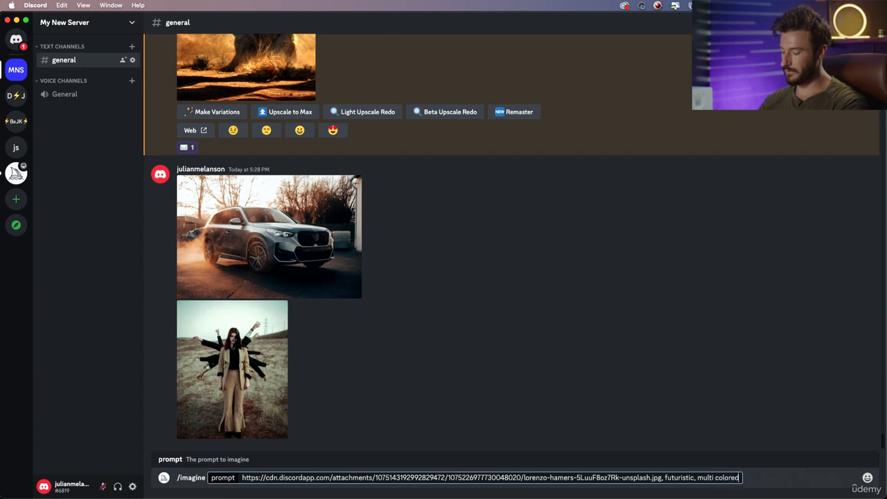
{"action": "type", "text": " vibrance"}
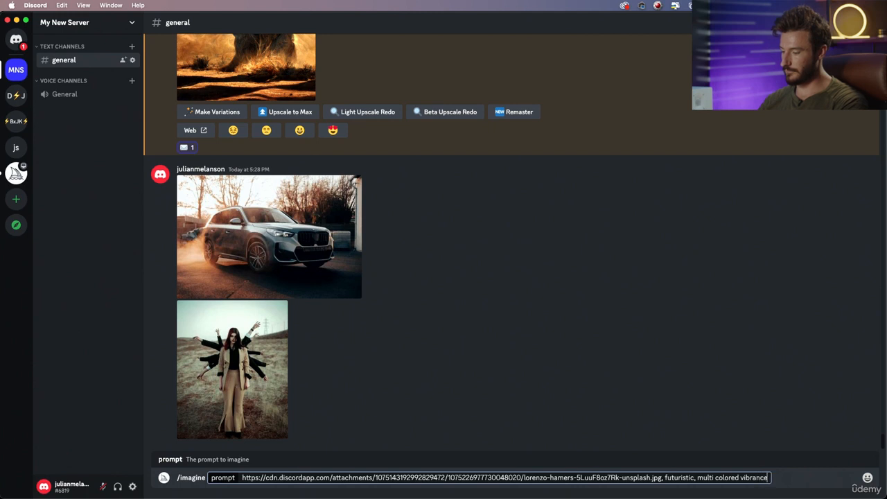
{"action": "type", "text": ","}
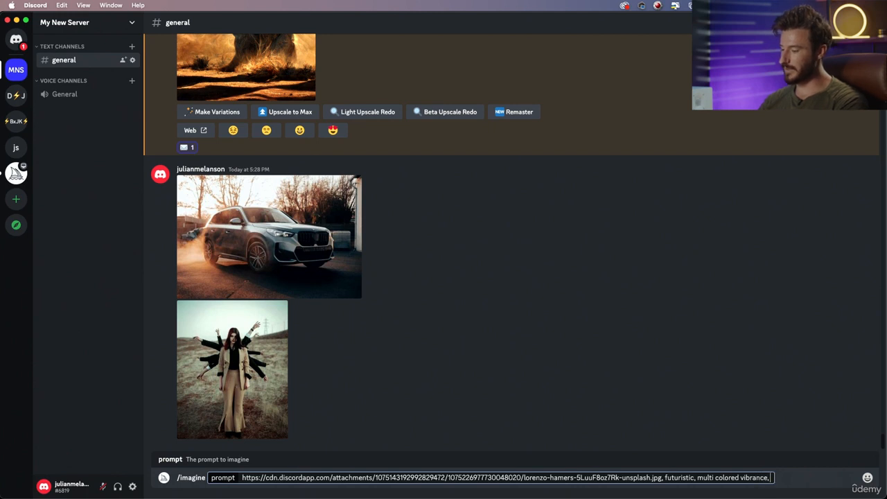
{"action": "type", "text": " on the moon"}
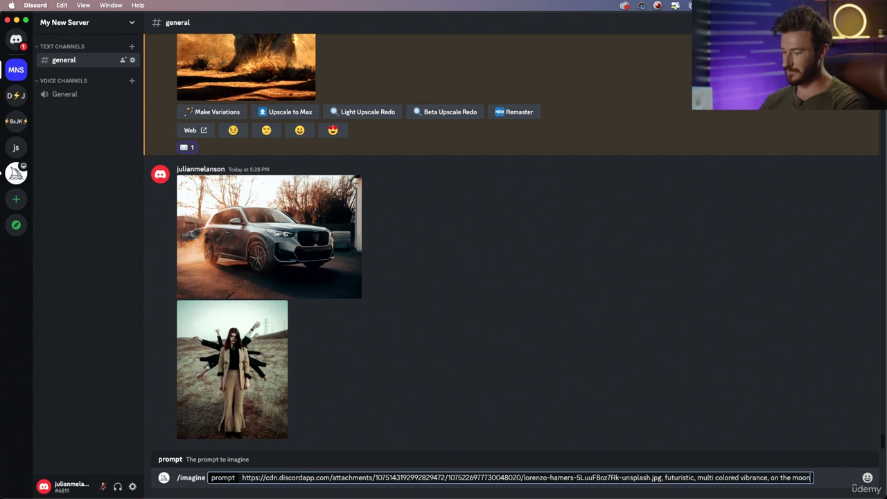
{"action": "key", "text": "Return"}
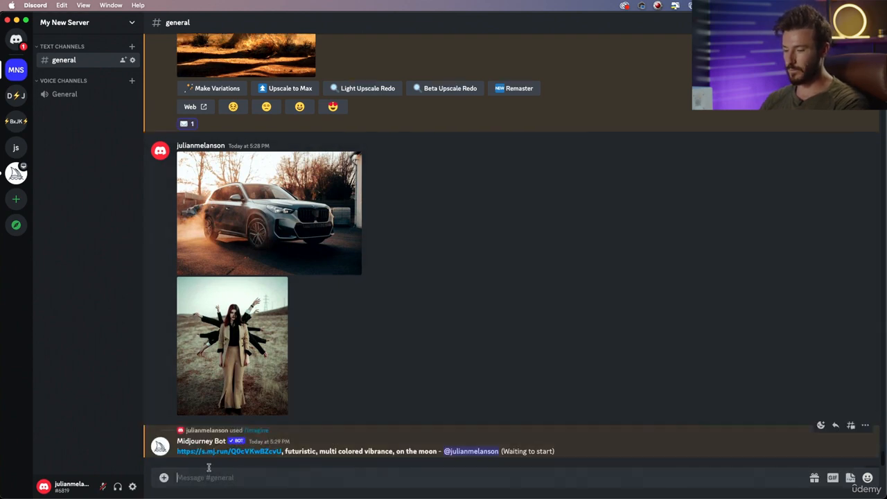
Start another /imagine prompt with the link of the posted many-armed woman photo, followed by a comma.
{"action": "type", "text": "/im"}
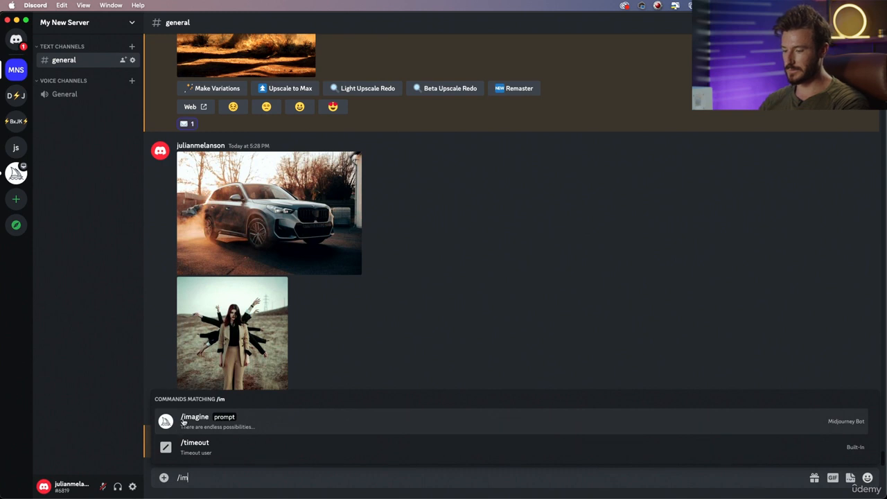
{"action": "left_click", "coordinate": [184, 421]}
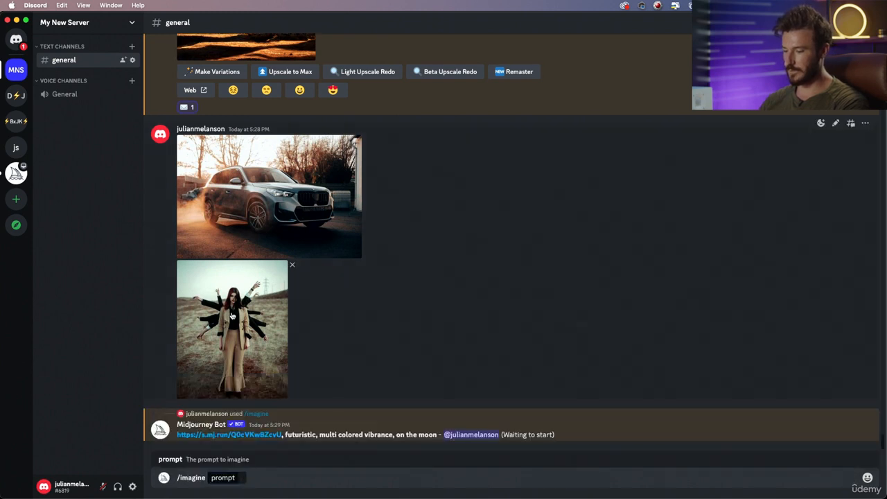
{"action": "key", "text": "super+v"}
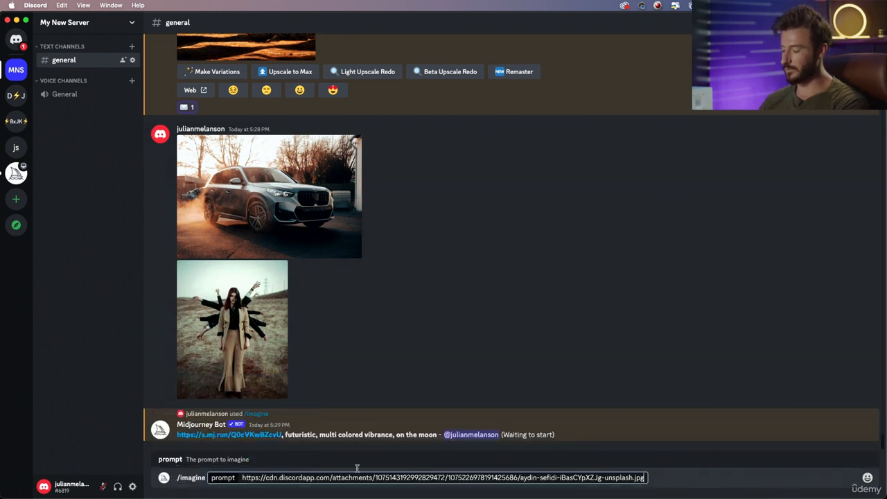
{"action": "type", "text": ","}
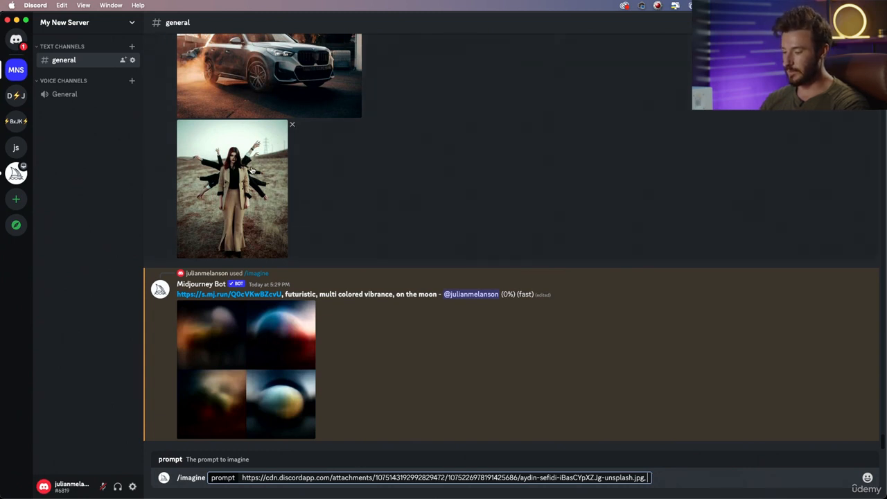
Add "3 point proffesional studio lighting, bioluminescent, in the snow" after the woman photo's link and submit the prompt.
{"action": "type", "text": "3 point progge"}
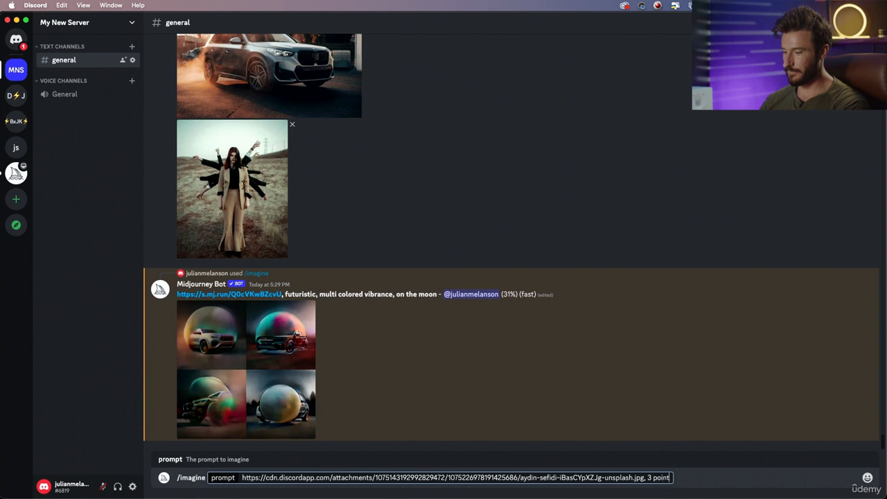
{"action": "key", "text": "BackSpace"}
{"action": "key", "text": "BackSpace"}
{"action": "key", "text": "BackSpace"}
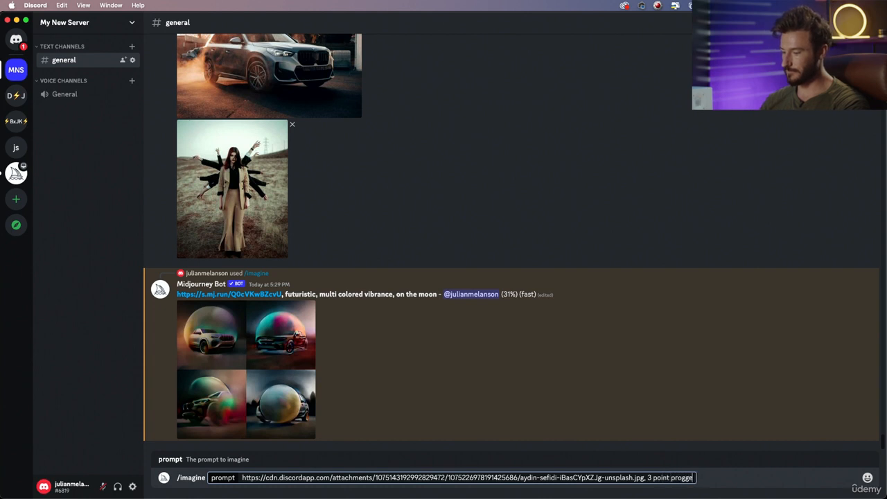
{"action": "type", "text": "ffesional studio lighting"}
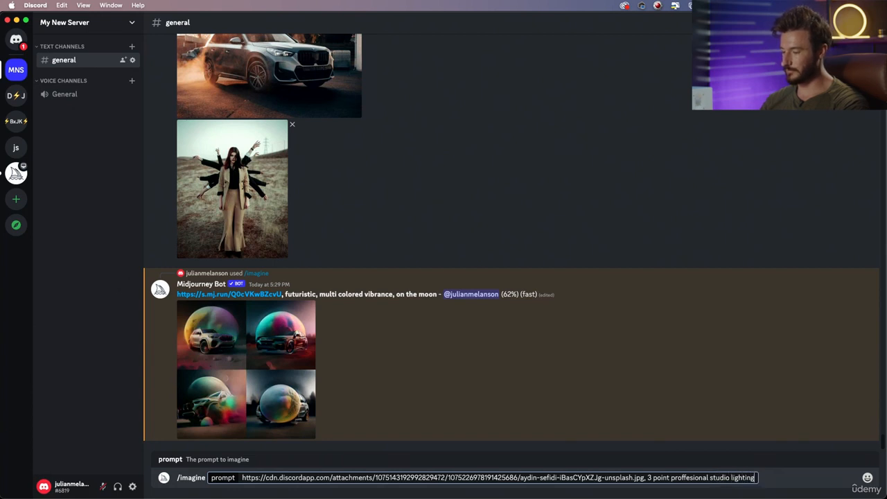
{"action": "type", "text": ","}
{"action": "type", "text": " biol"}
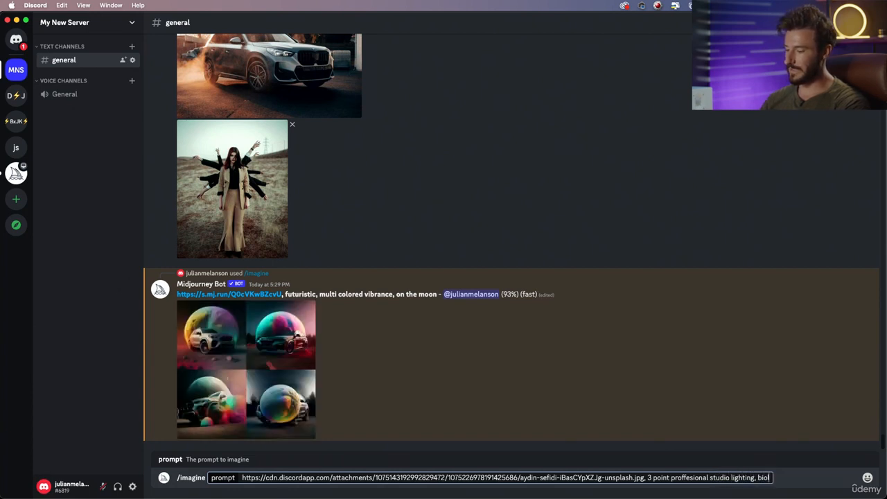
{"action": "type", "text": "uminescent, in the snow"}
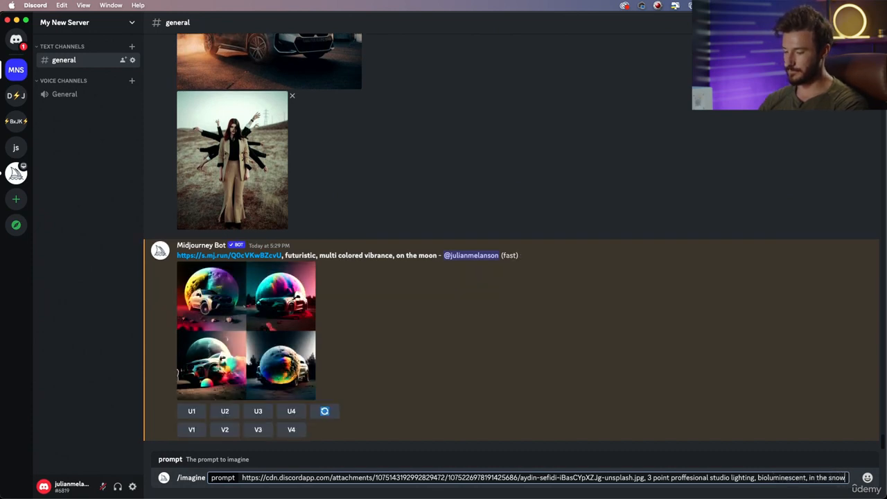
{"action": "key", "text": "Return"}
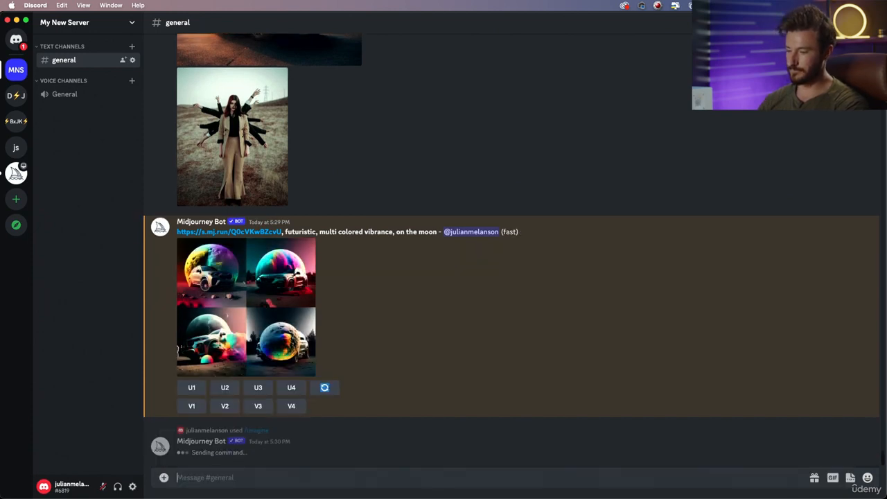
View the generated car-on-the-moon grid enlarged, and upscale its first image.
{"action": "left_click", "coordinate": [208, 310]}
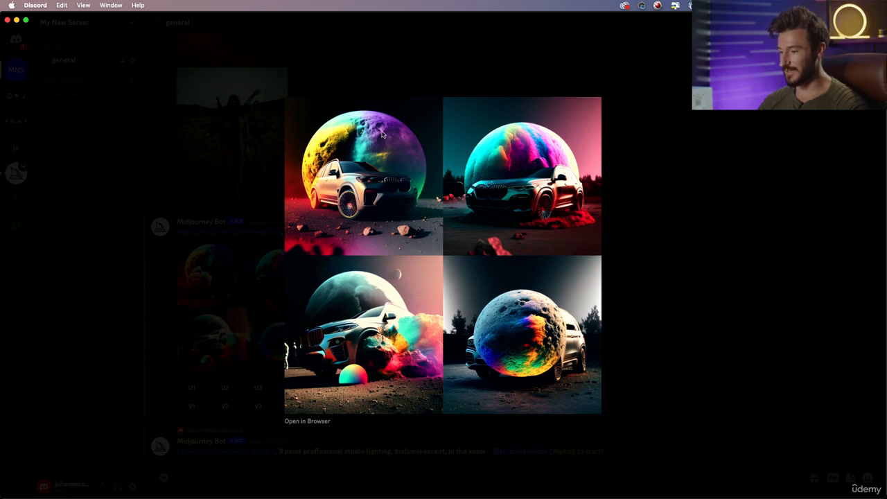
{"action": "left_click", "coordinate": [337, 87]}
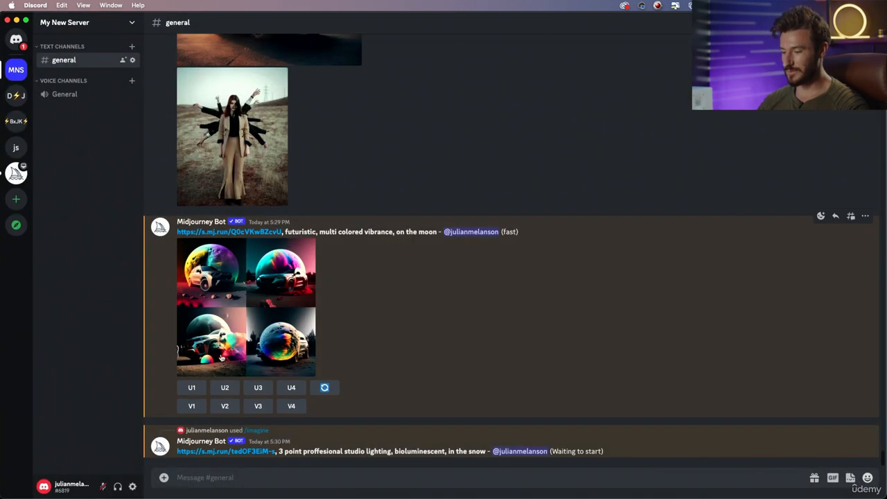
{"action": "left_click", "coordinate": [191, 391]}
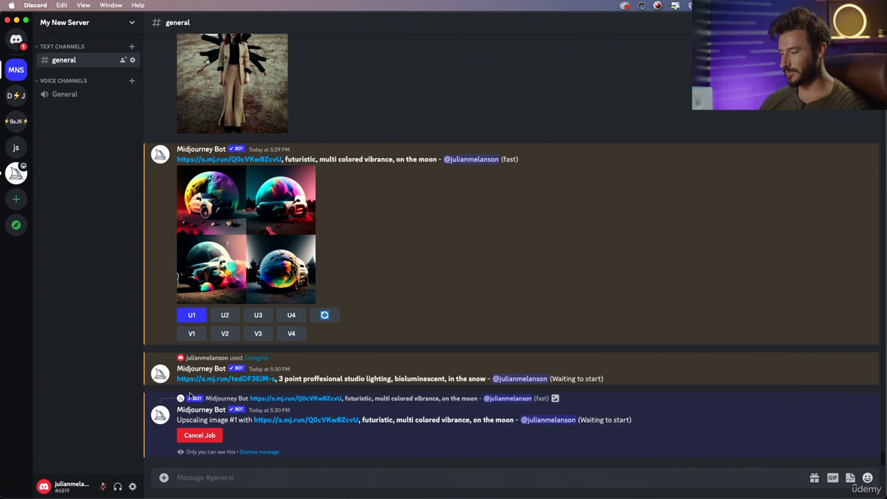
Examine the studio light photo and its "multi colored vibrant" variations in the Midjourney Bot direct messages, and return to My New Server.
{"action": "left_click", "coordinate": [16, 40]}
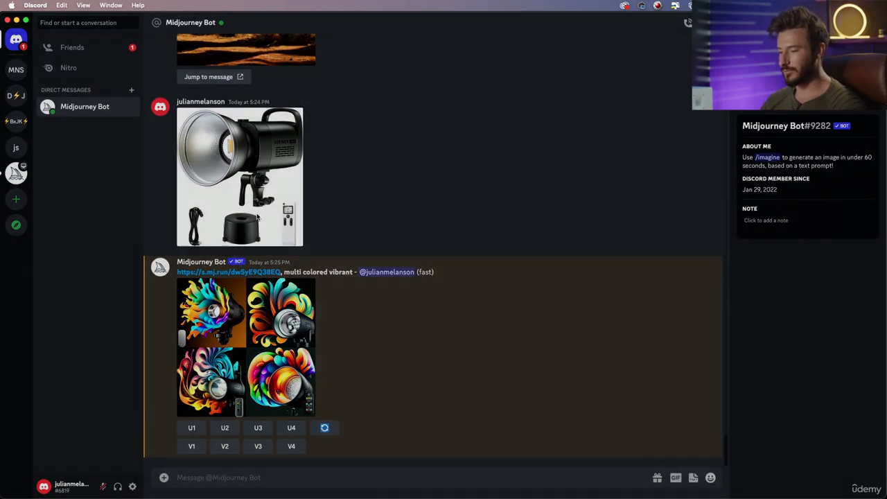
{"action": "left_click", "coordinate": [257, 217]}
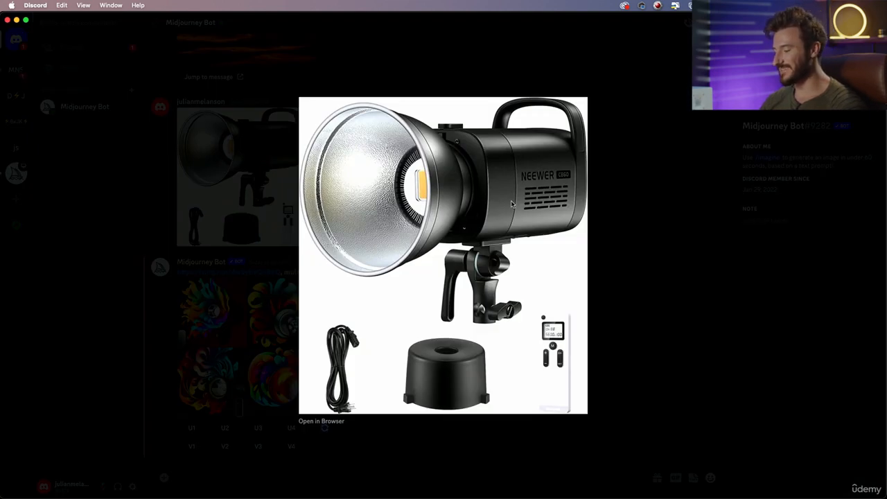
{"action": "left_click", "coordinate": [622, 194]}
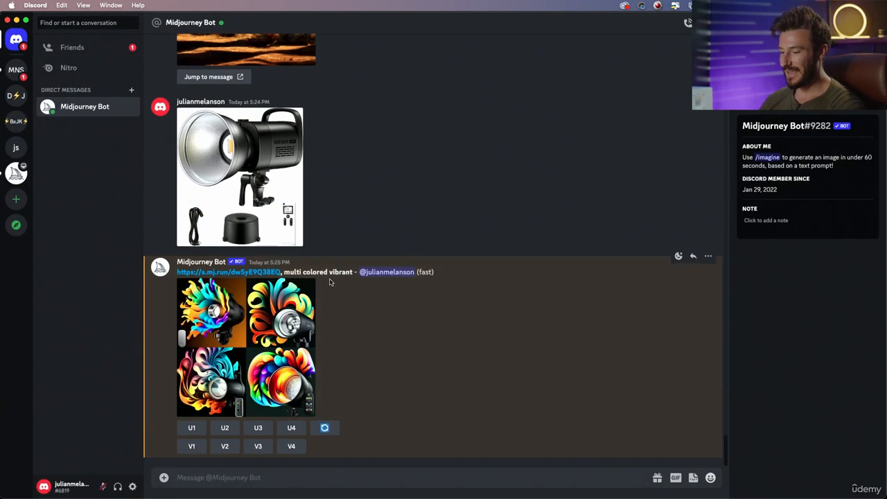
{"action": "left_click_drag", "start_coordinate": [286, 272], "coordinate": [354, 269]}
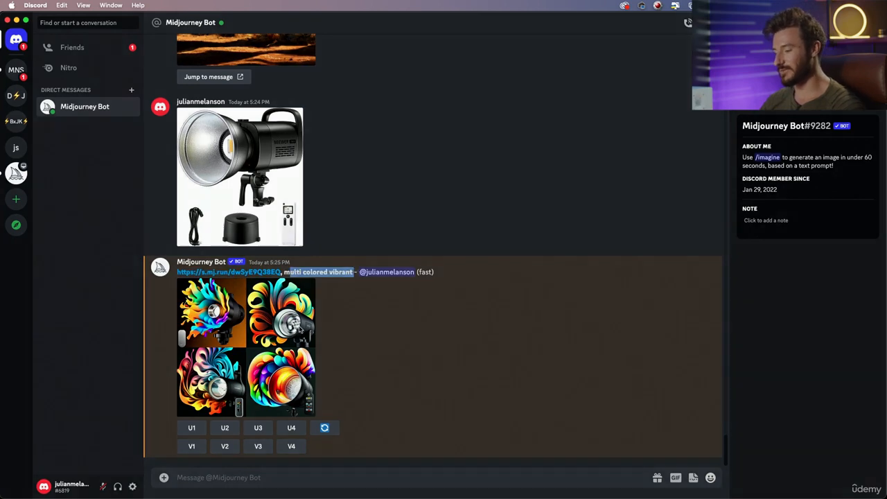
{"action": "left_click", "coordinate": [300, 330]}
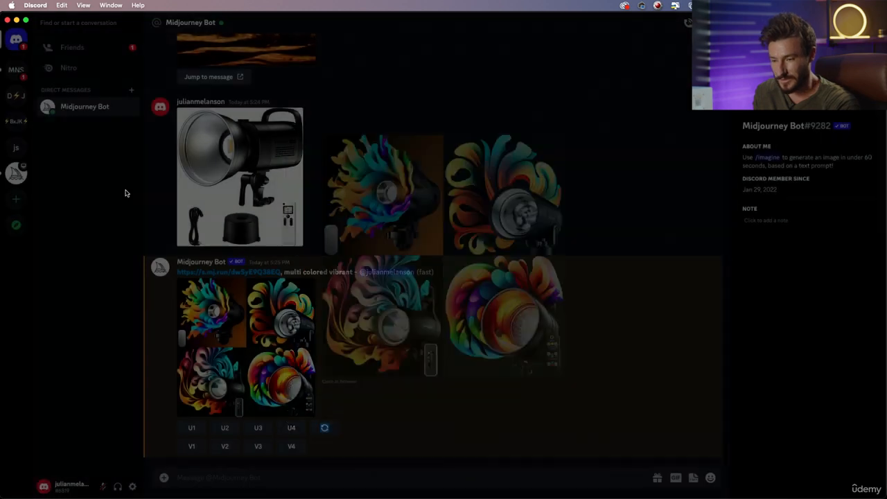
{"action": "left_click", "coordinate": [127, 194]}
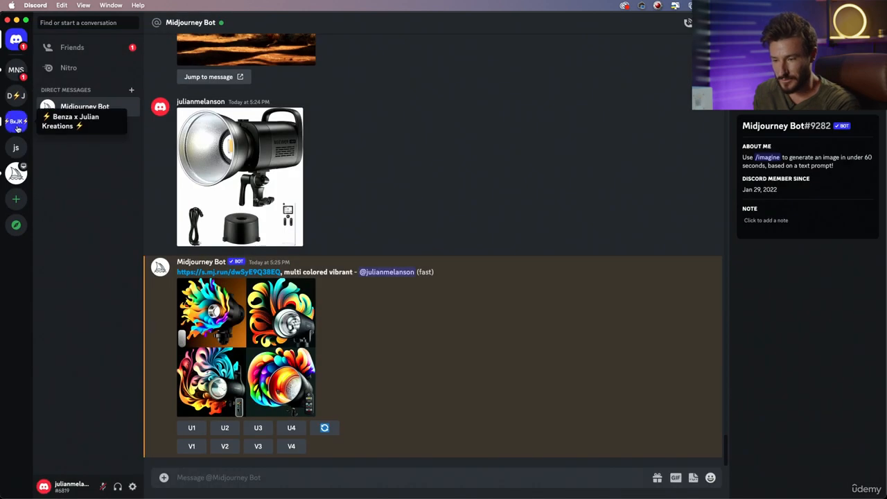
{"action": "left_click", "coordinate": [18, 72]}
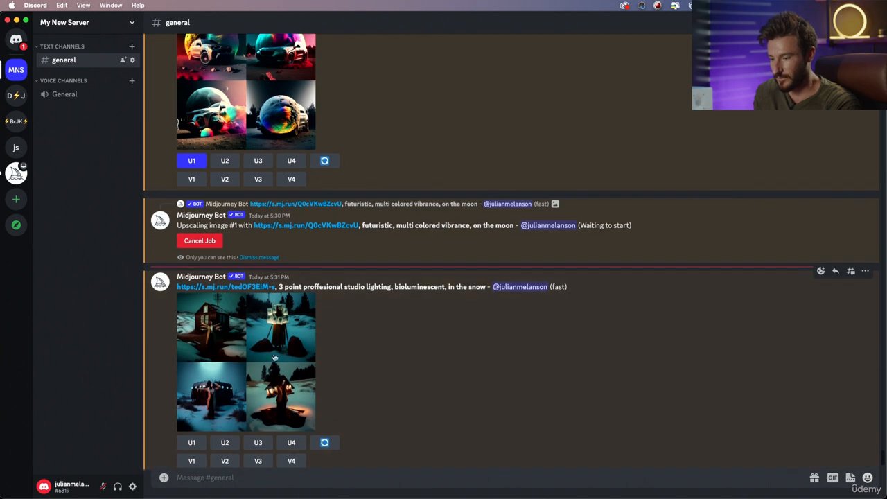
View the generated grid of the many-armed woman in the snow enlarged, and close the enlarged view.
{"action": "left_click", "coordinate": [265, 353]}
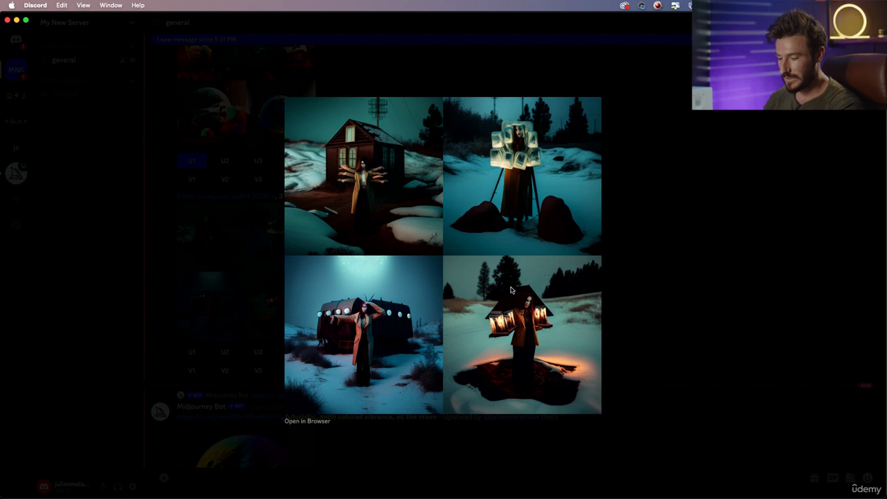
{"action": "key", "text": "Escape"}
Enlarge the upscaled image of the car in front of the colorful moon and copy its link.
{"action": "scroll", "coordinate": [353, 325], "scroll_direction": "down", "scroll_amount": 3}
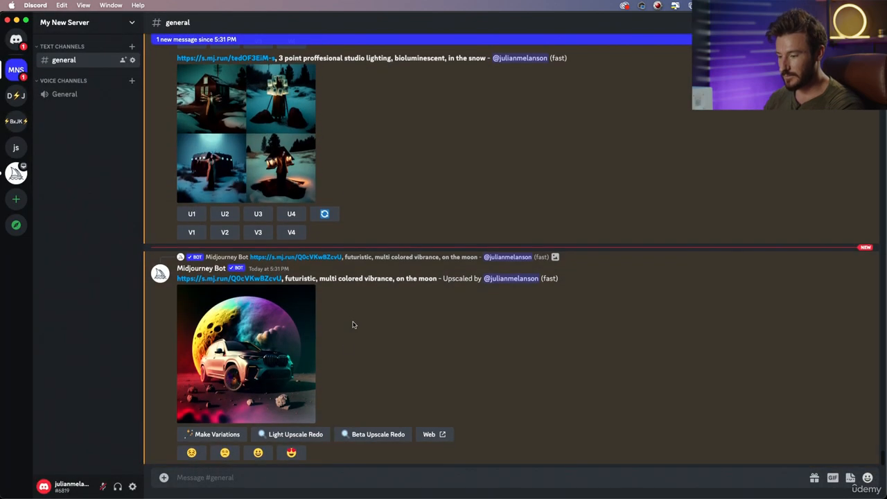
{"action": "left_click", "coordinate": [275, 326]}
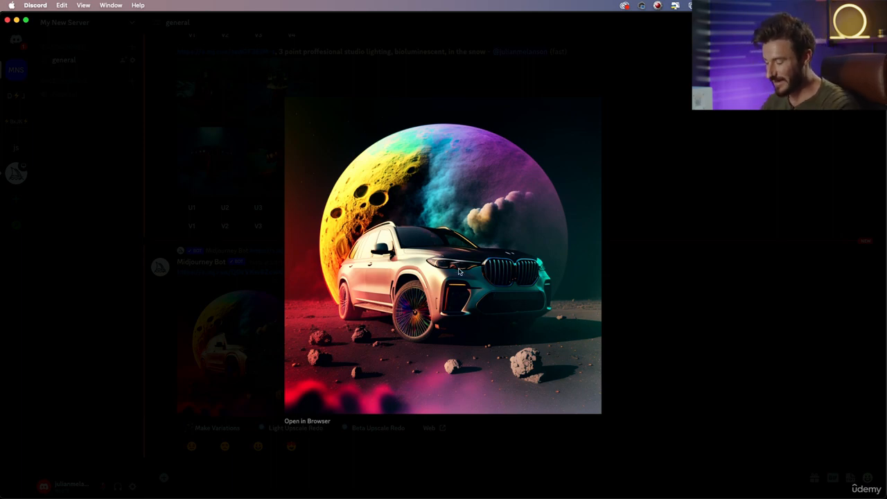
{"action": "right_click", "coordinate": [467, 292]}
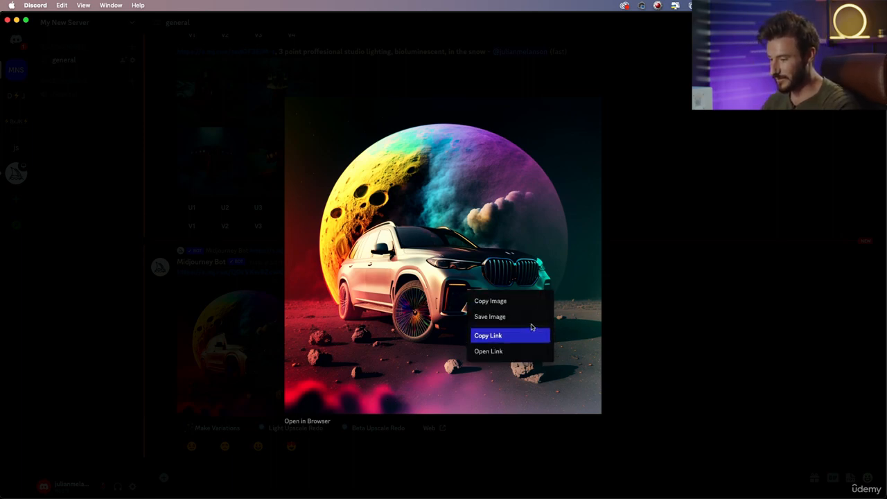
{"action": "left_click", "coordinate": [487, 336]}
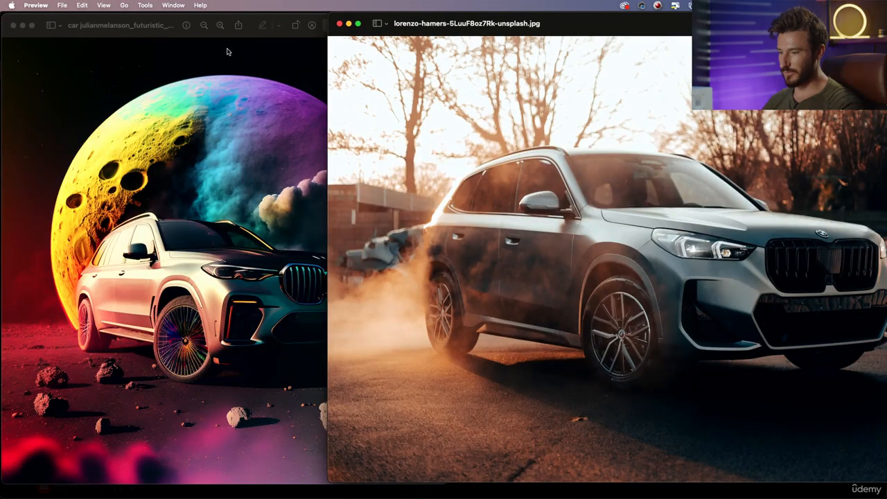
Compare the generated moon car image with the original car photo in Preview, bringing each to the front and ending on the moon image.
{"action": "left_click", "coordinate": [167, 36]}
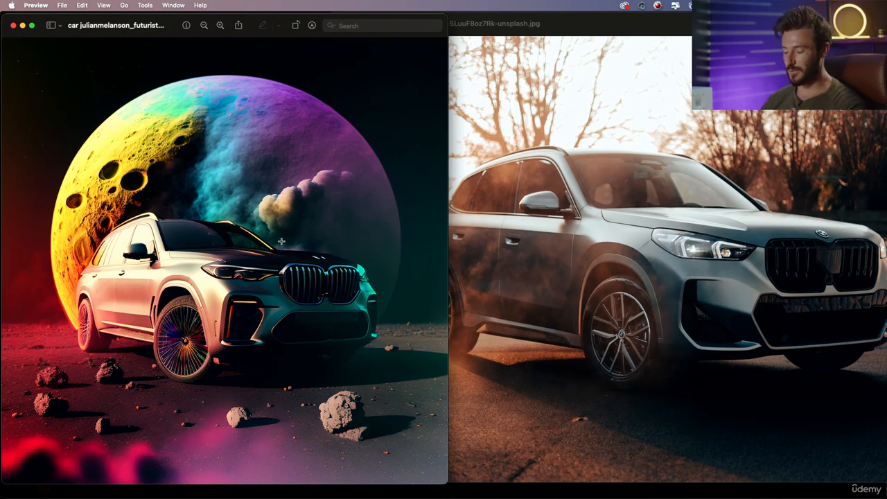
{"action": "left_click", "coordinate": [717, 192]}
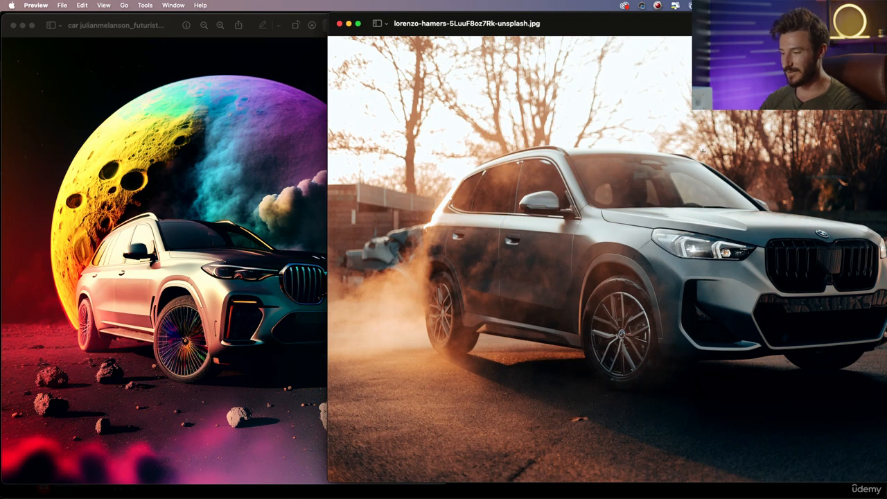
{"action": "double_click", "coordinate": [253, 24]}
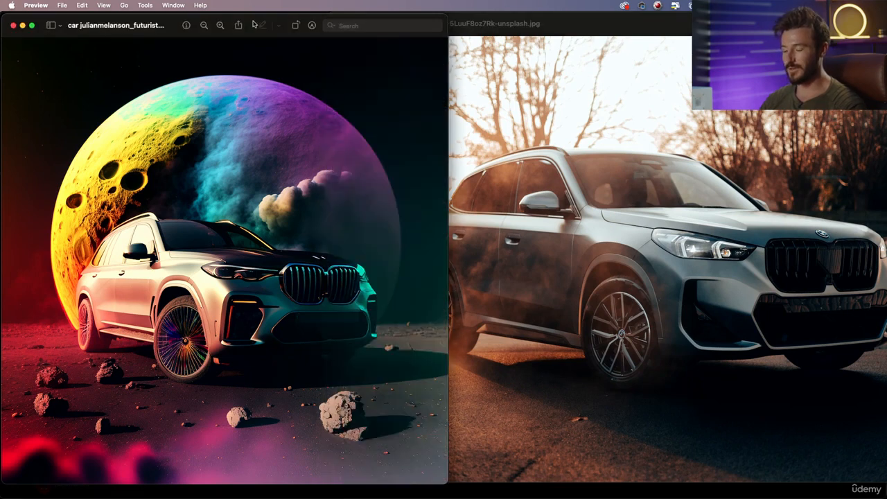